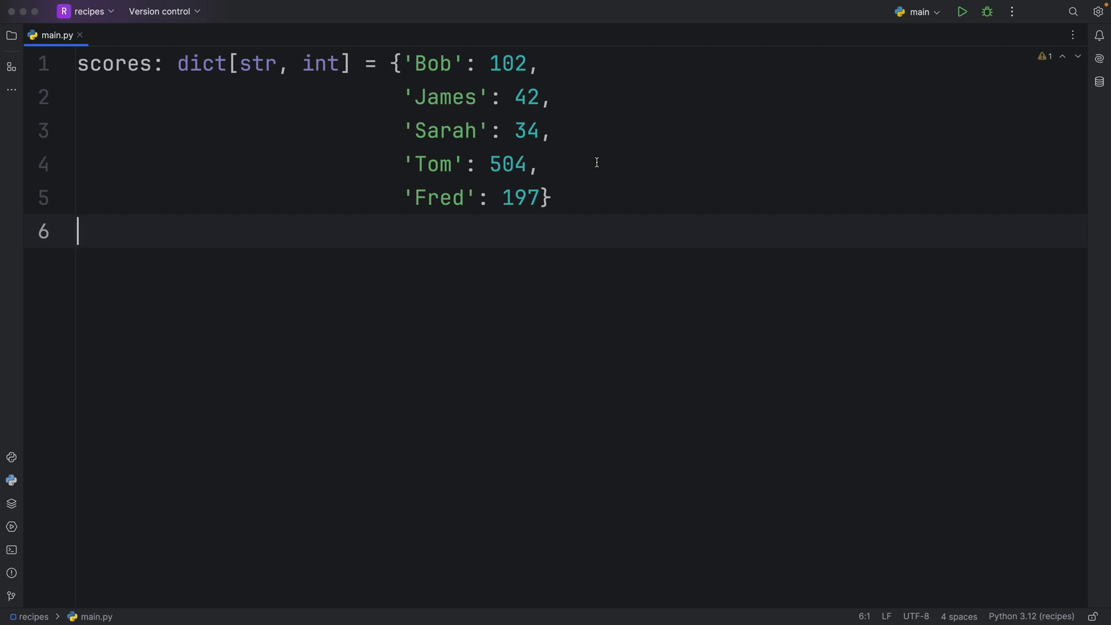
Step: Walk through the scores dictionary: its dict[str, int] annotation, Bob's 102, and Fred's 197
left_click(200, 105)
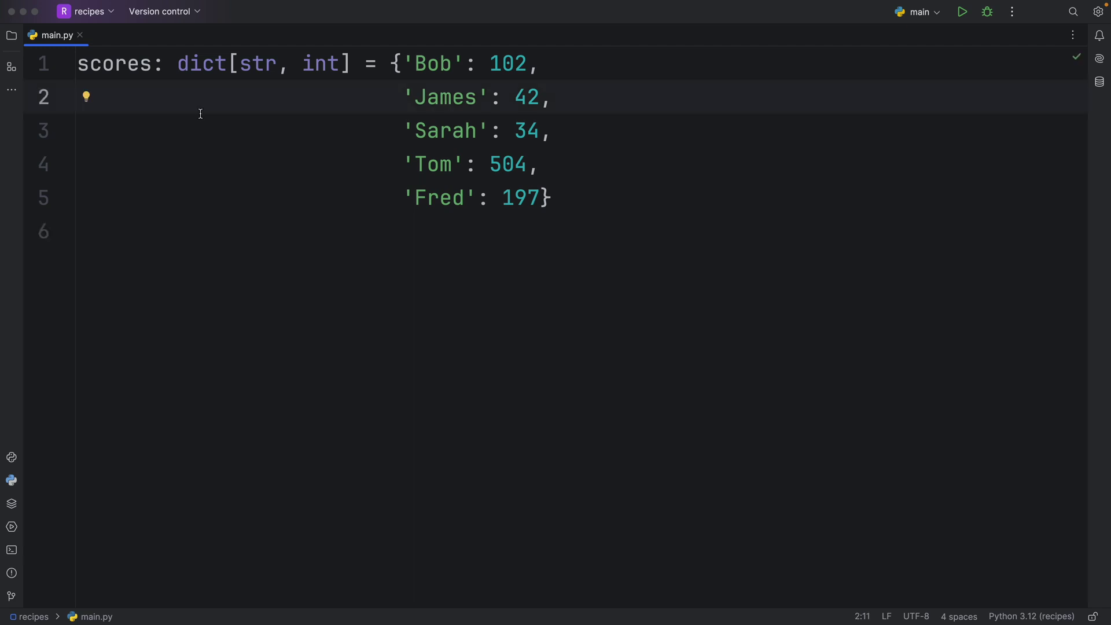
left_click(128, 65)
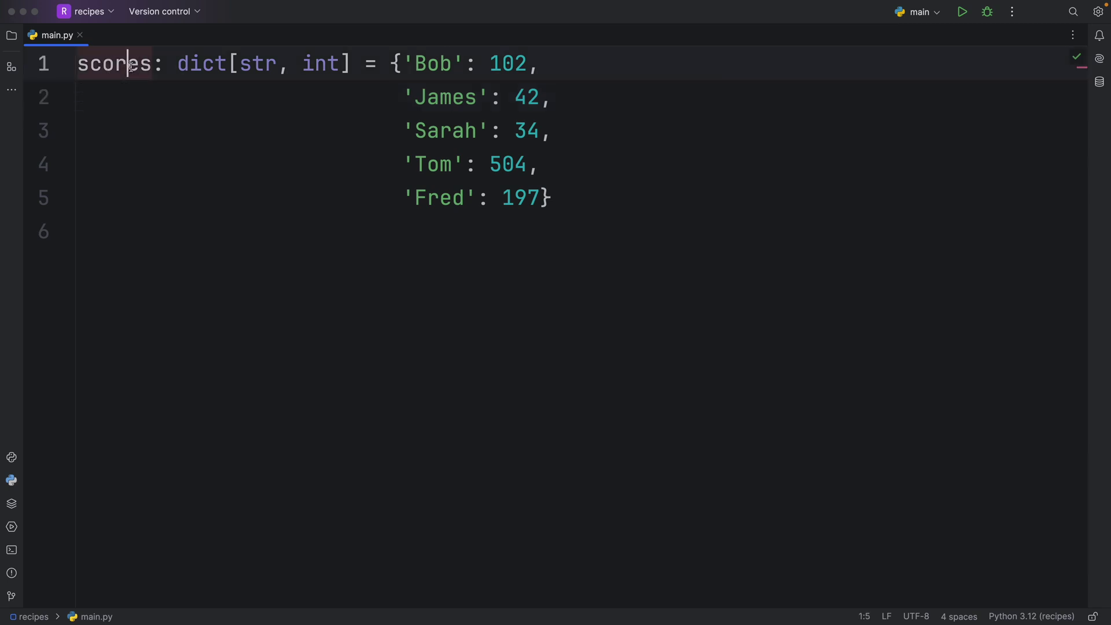
left_click(214, 64)
left_click(255, 63)
left_click(331, 63)
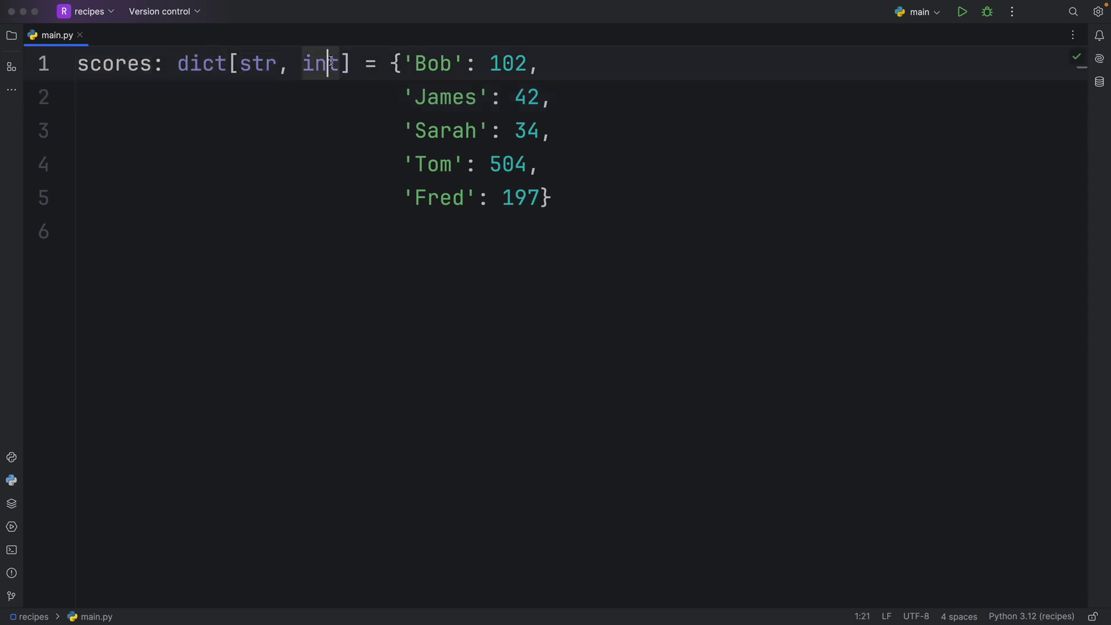
left_click(430, 63)
left_click(516, 62)
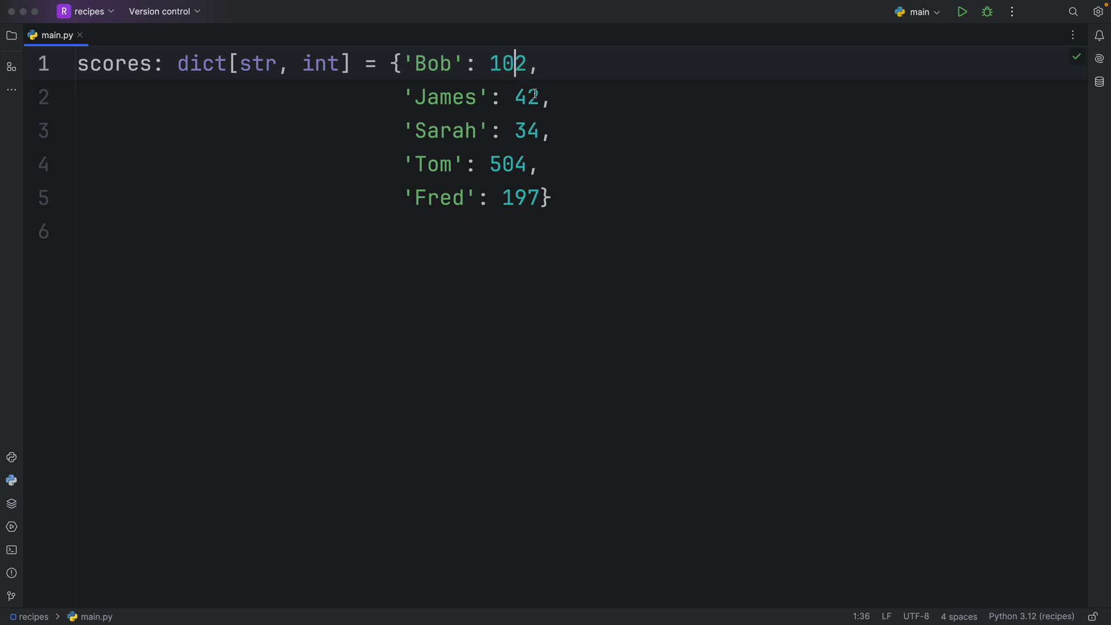
left_click(526, 131)
left_click(511, 164)
left_click(515, 197)
Step: Add a print(sorted(scores.items())) line below the dictionary using autocomplete
key("shift+Return")
key("Return")
type("print(")
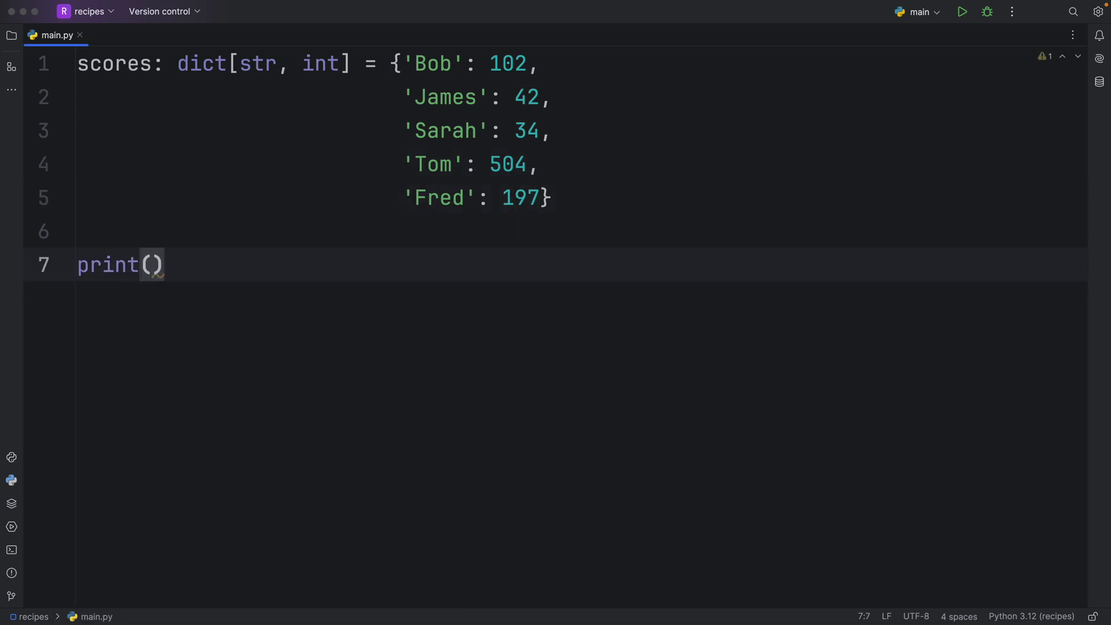
type("s")
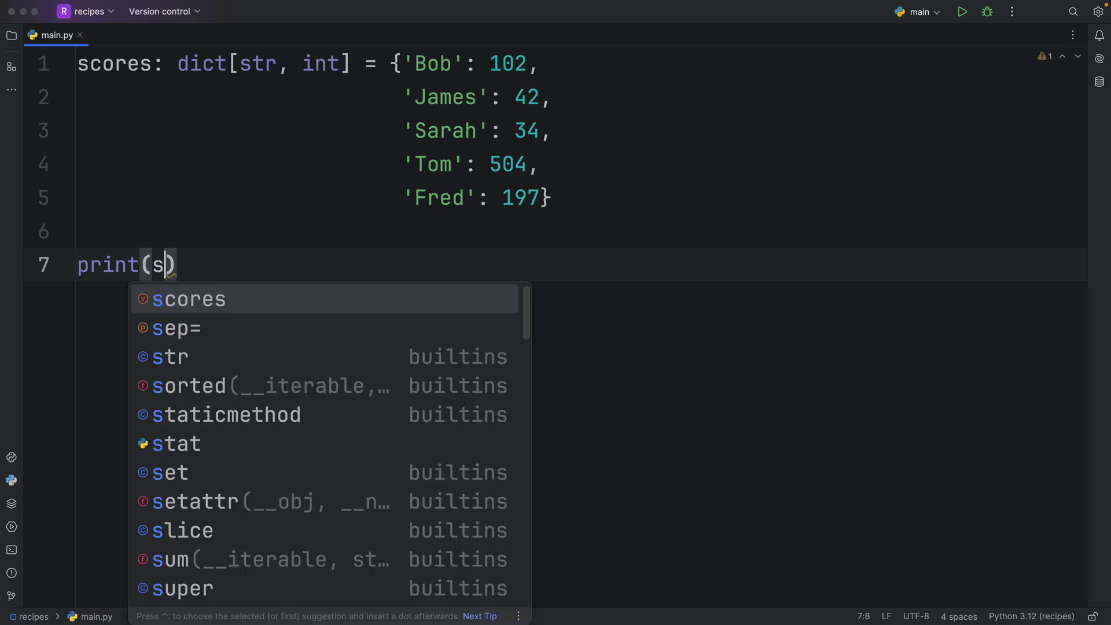
type("ort")
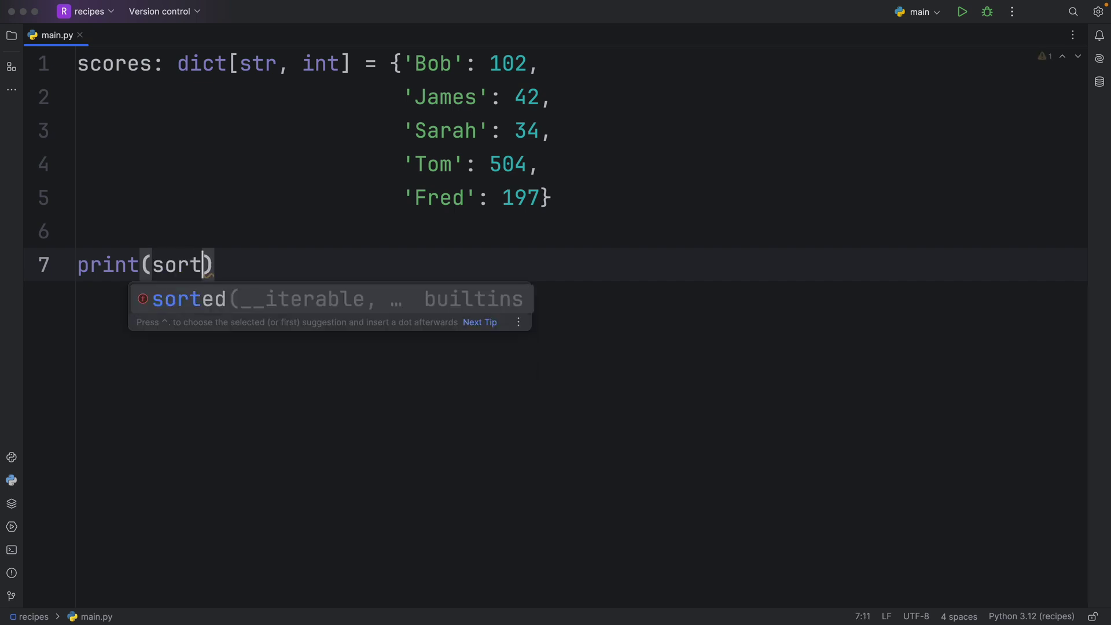
key("Tab")
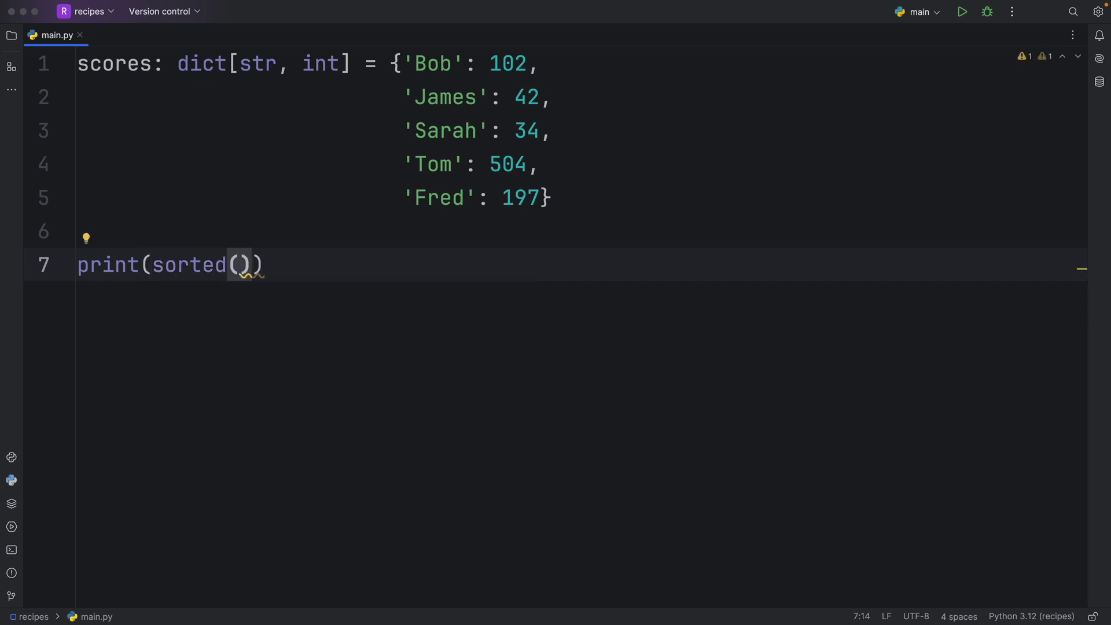
type("scores")
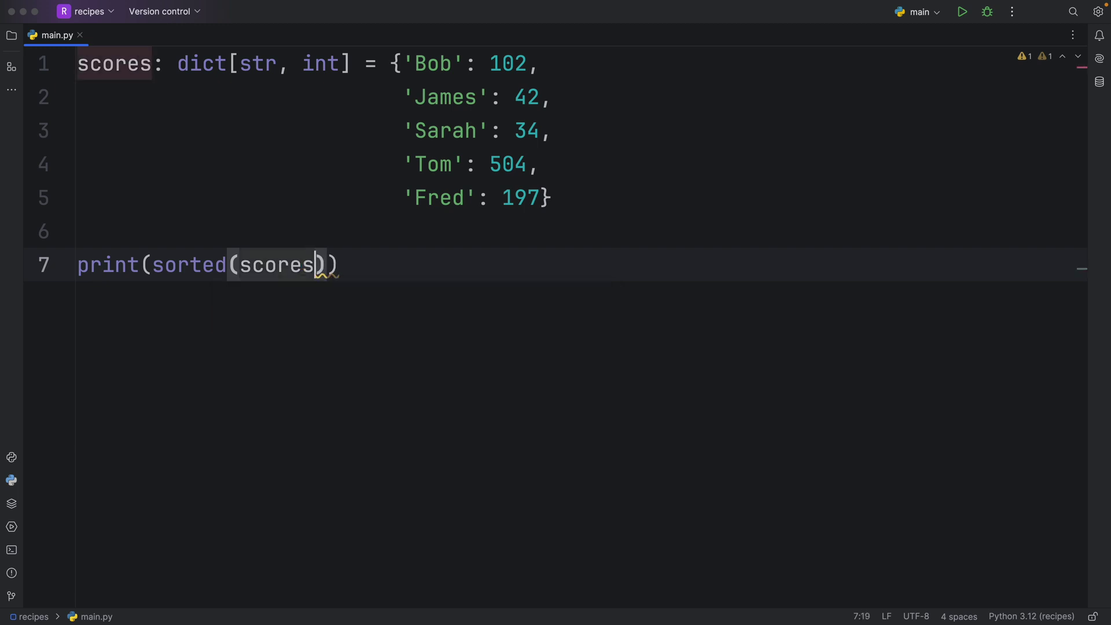
type(".ite")
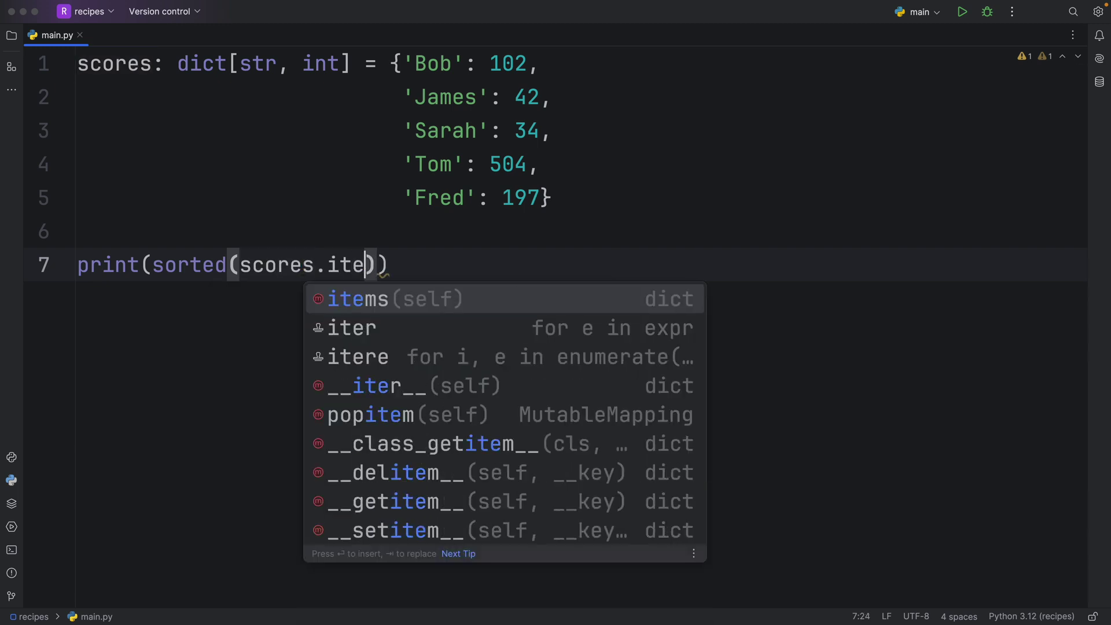
key("Return")
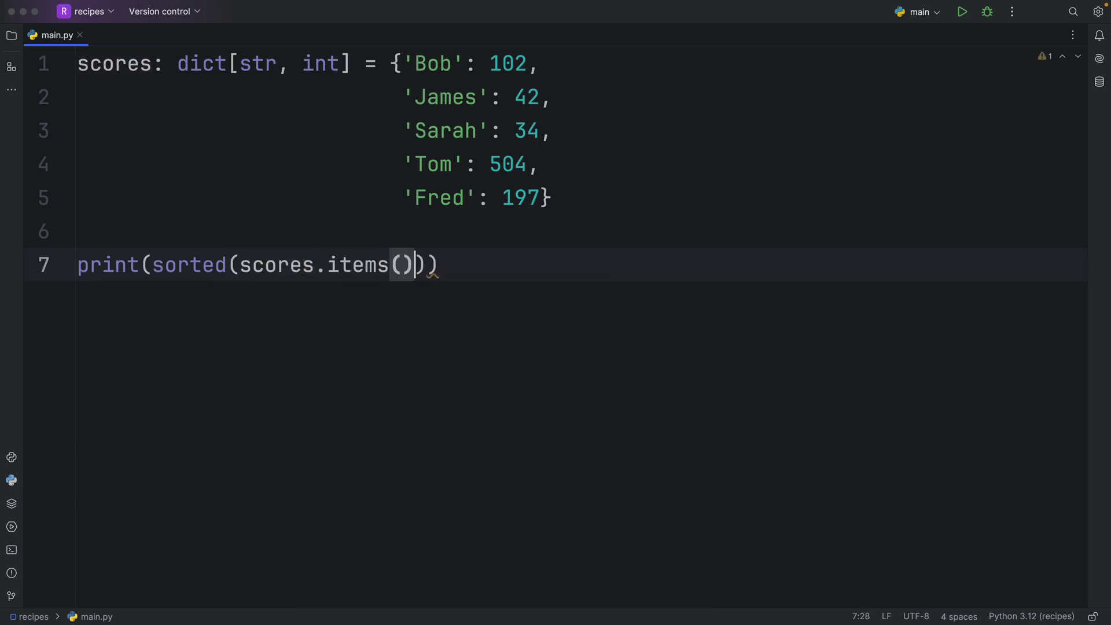
key("End")
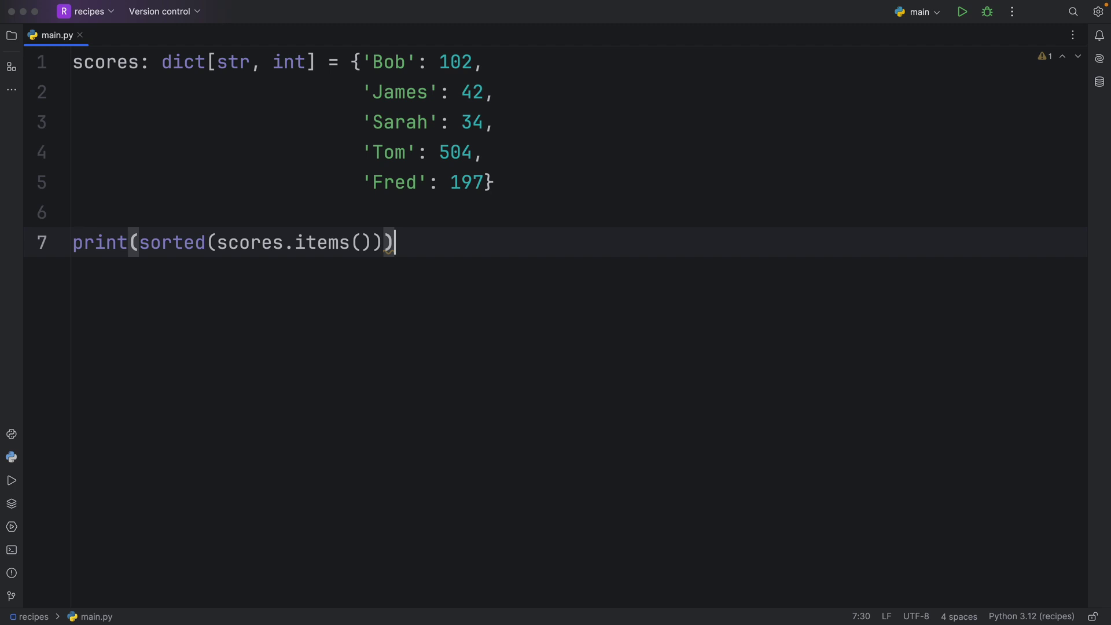
Step: Run main.py, review the alphabetically sorted name-score pairs, and close the Run output
key("ctrl+shift+F10")
left_click_drag(440, 404, 446, 322)
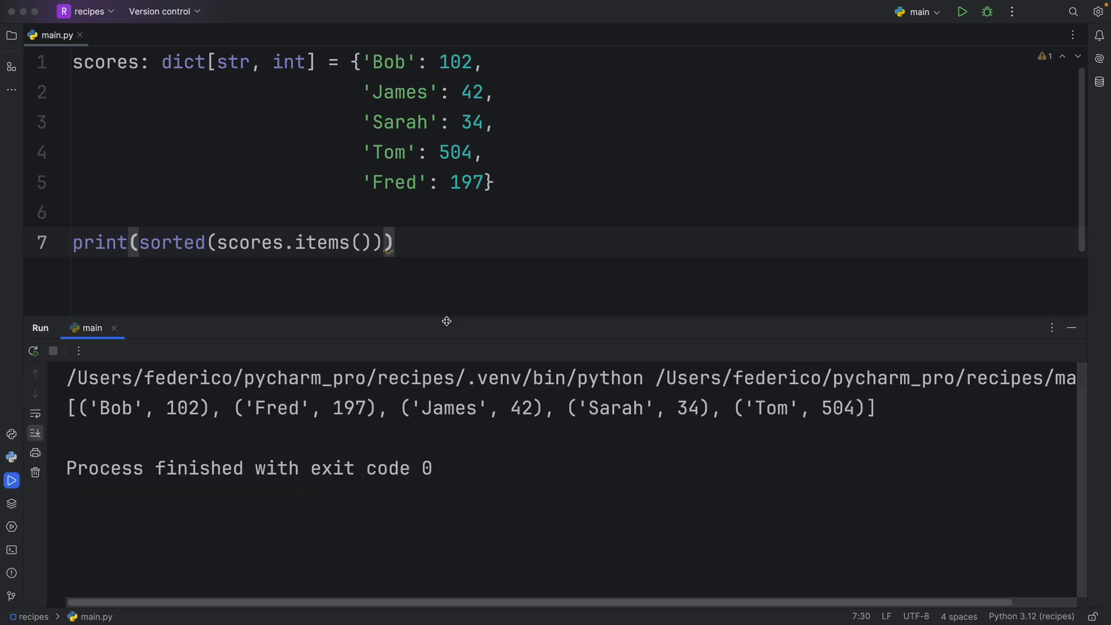
left_click(124, 406)
left_click(189, 408)
key("shift+Escape")
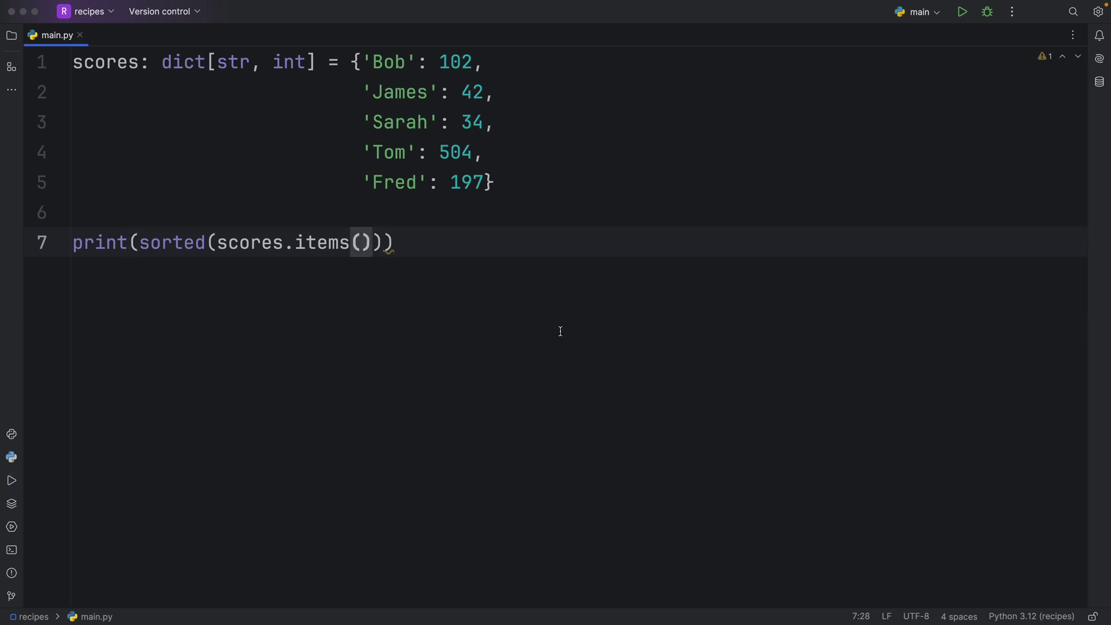
type(", l")
Step: Add key=lambda x: x[1] to sorted, then run and rerun, checking scores 102, 197, 42
key("BackSpace")
type("key=")
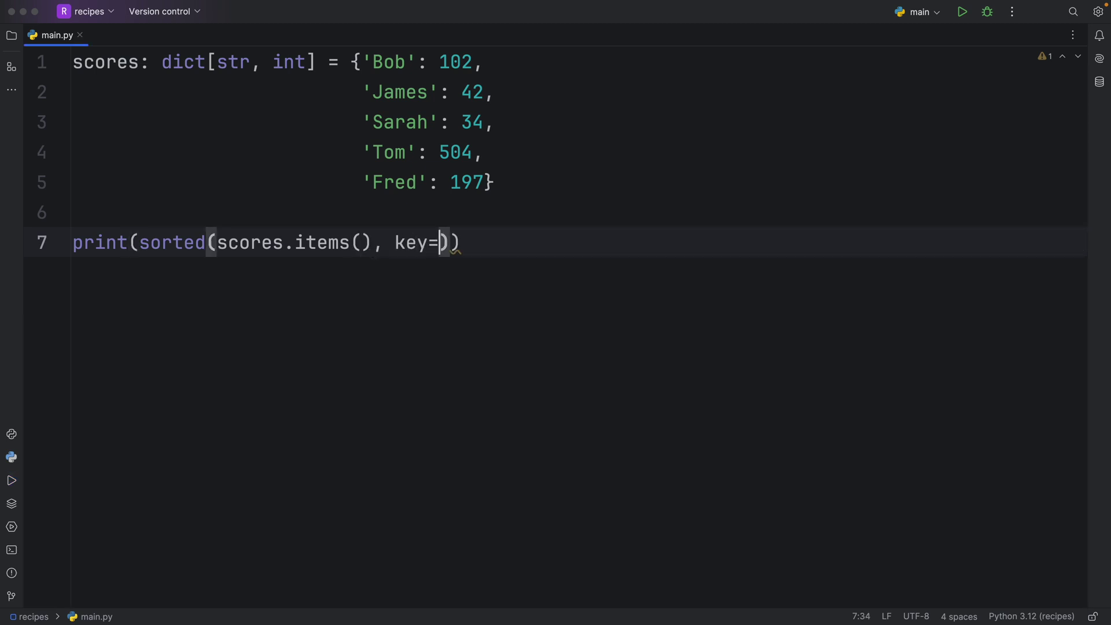
type("lambda x: ")
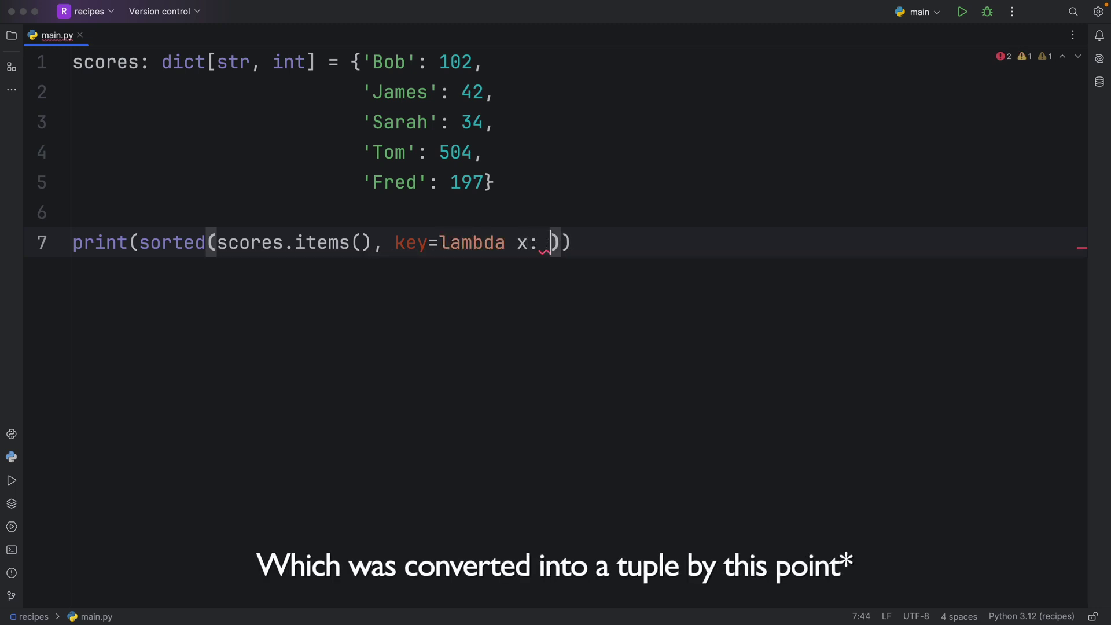
type("x")
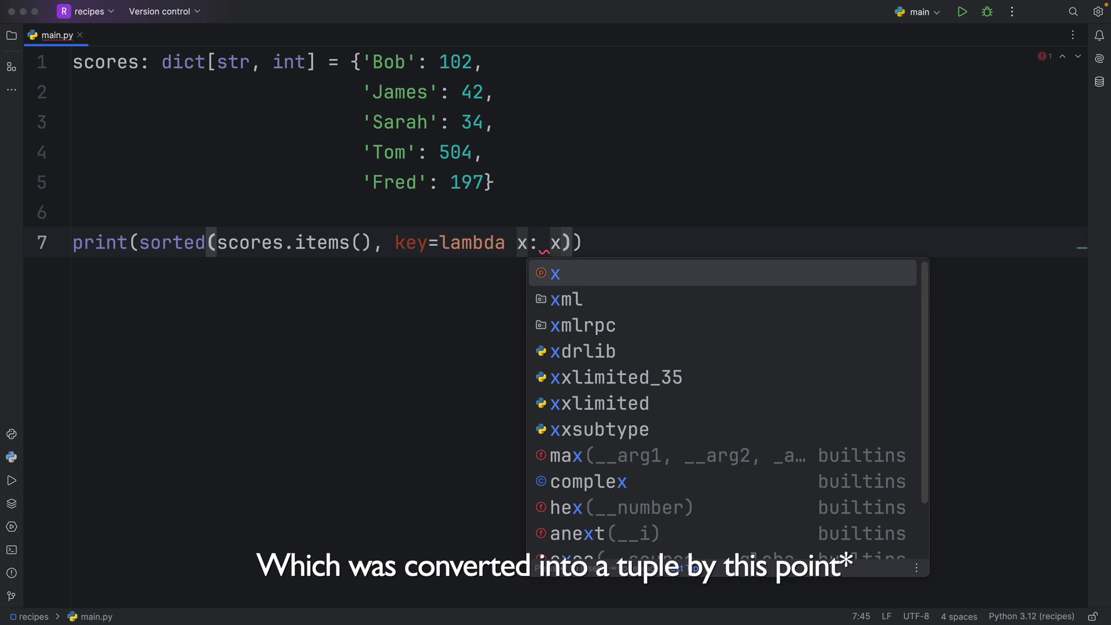
type("[")
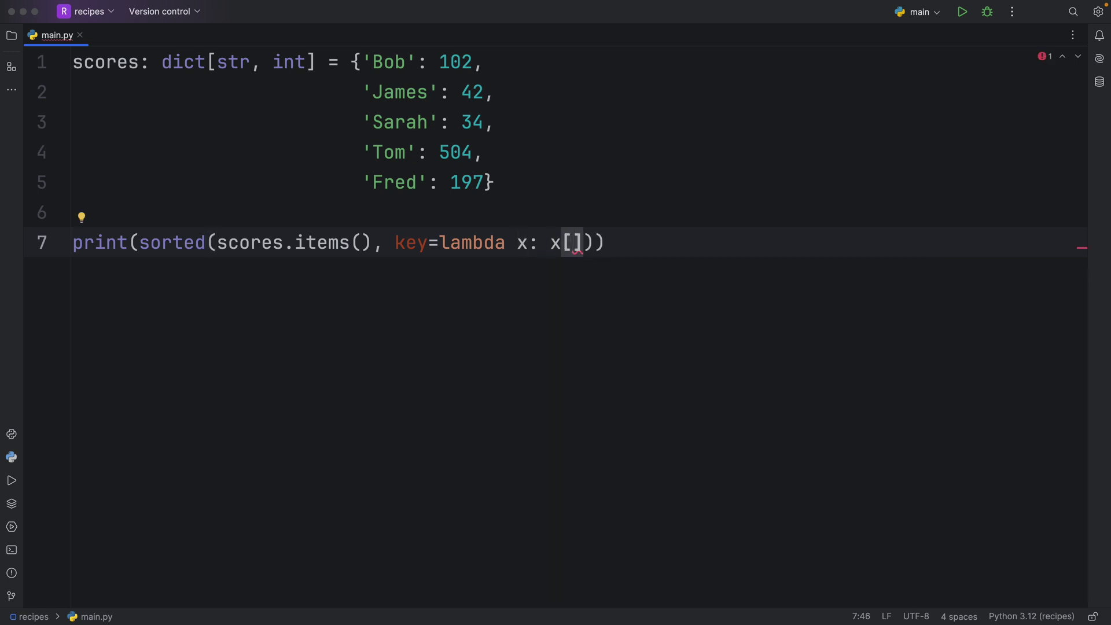
type("1")
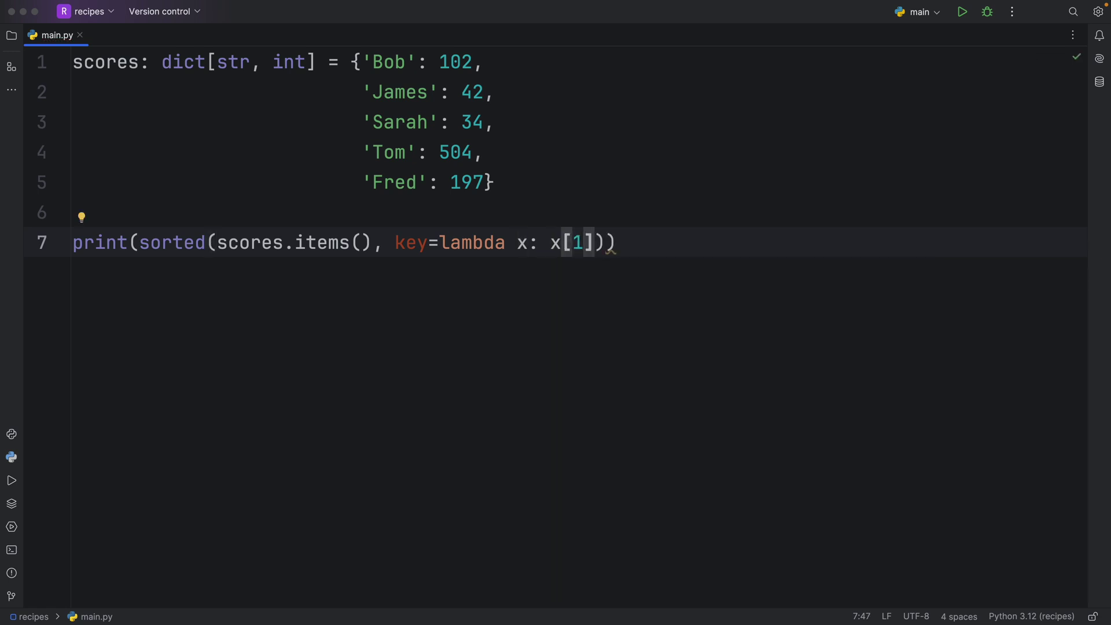
key("ctrl+shift+F10")
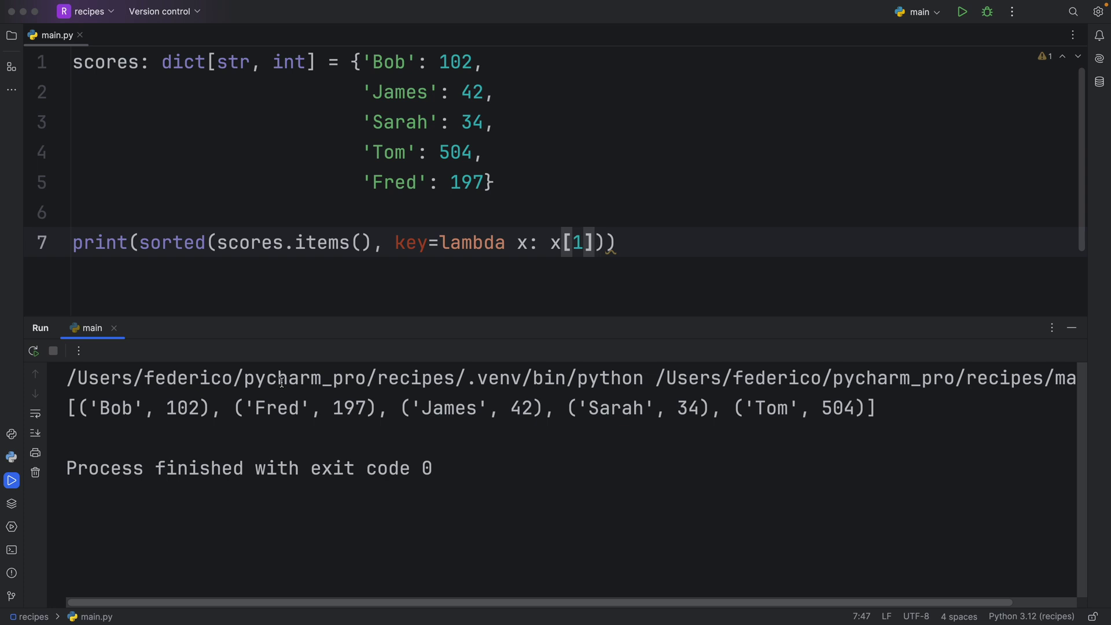
double_click(172, 408)
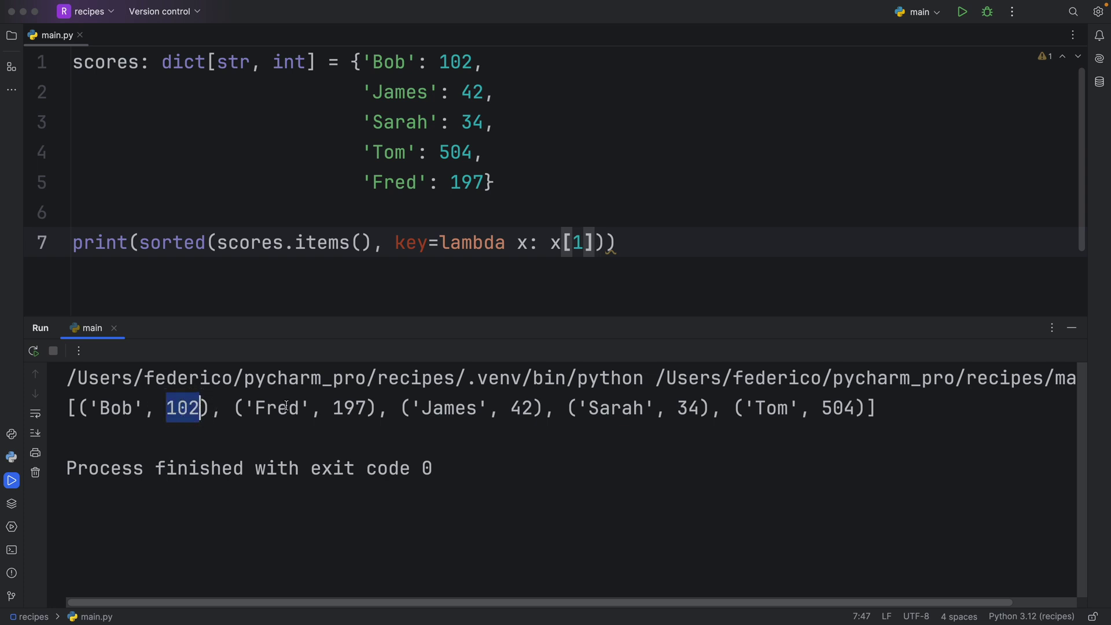
double_click(347, 409)
double_click(521, 408)
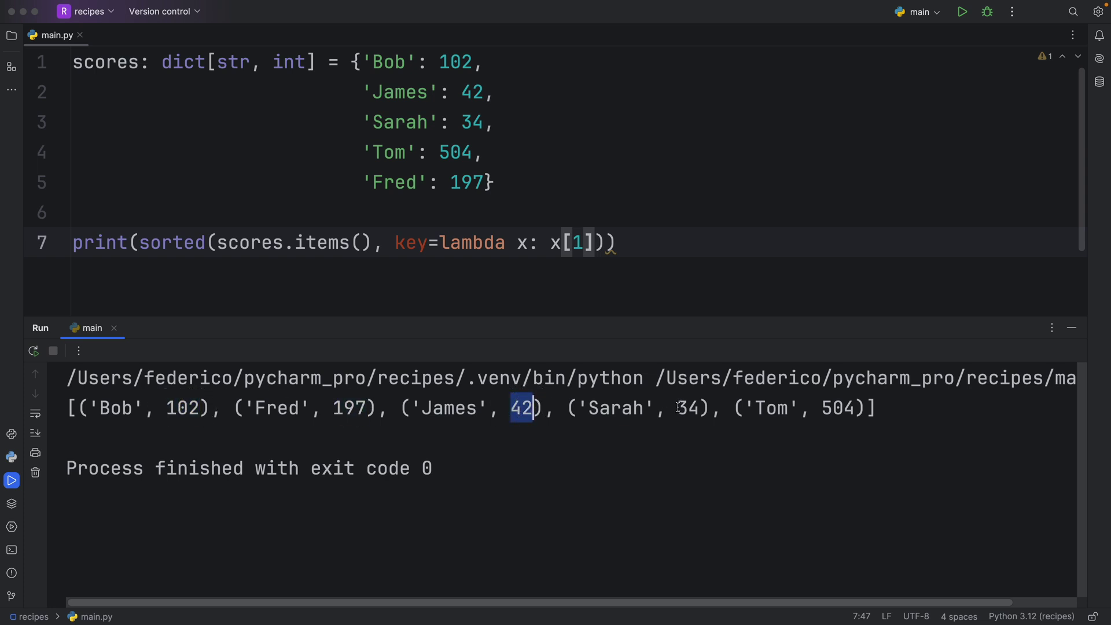
left_click(875, 227)
key("ctrl+shift+F10")
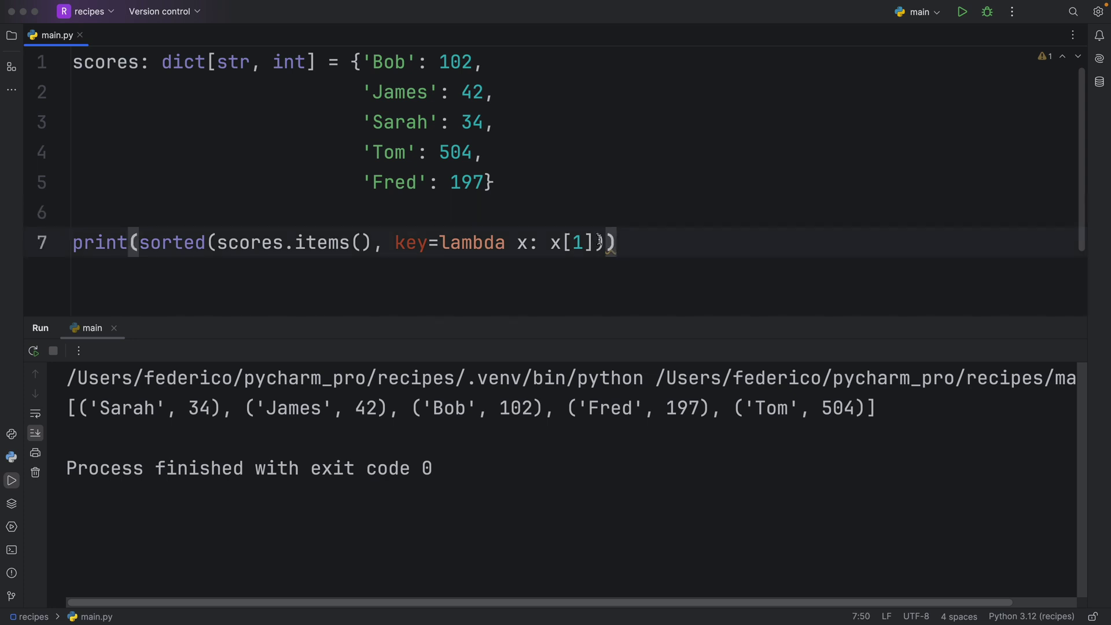
Step: Wrap the sorted(...) expression in dict() and rerun to print the score-ordered dictionary
left_click_drag(604, 241, 140, 242)
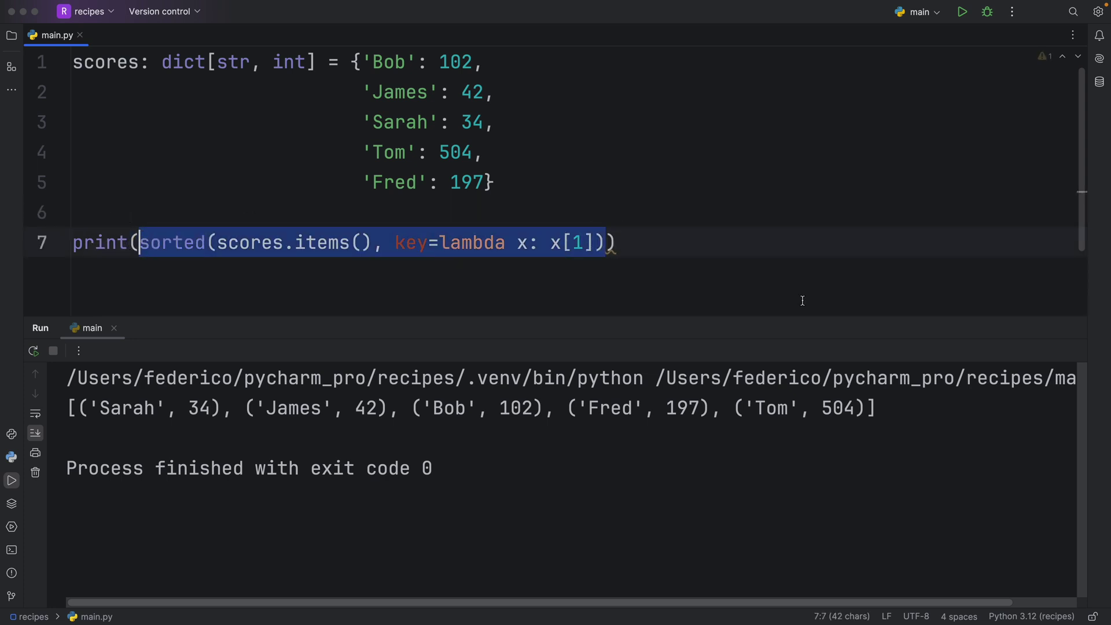
type("(")
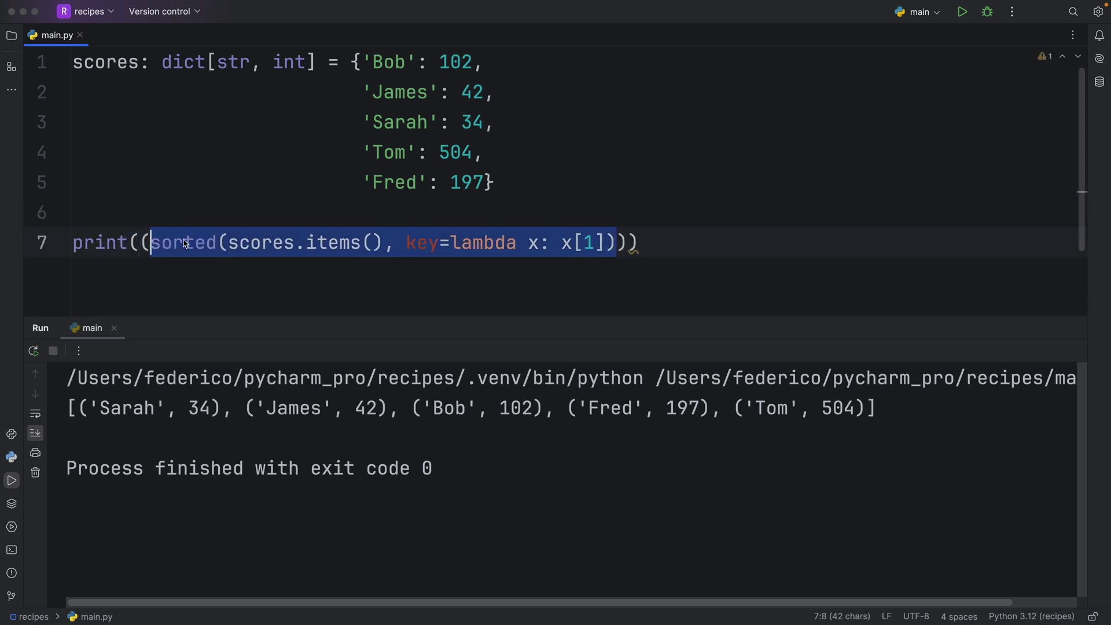
left_click(141, 242)
type("dict")
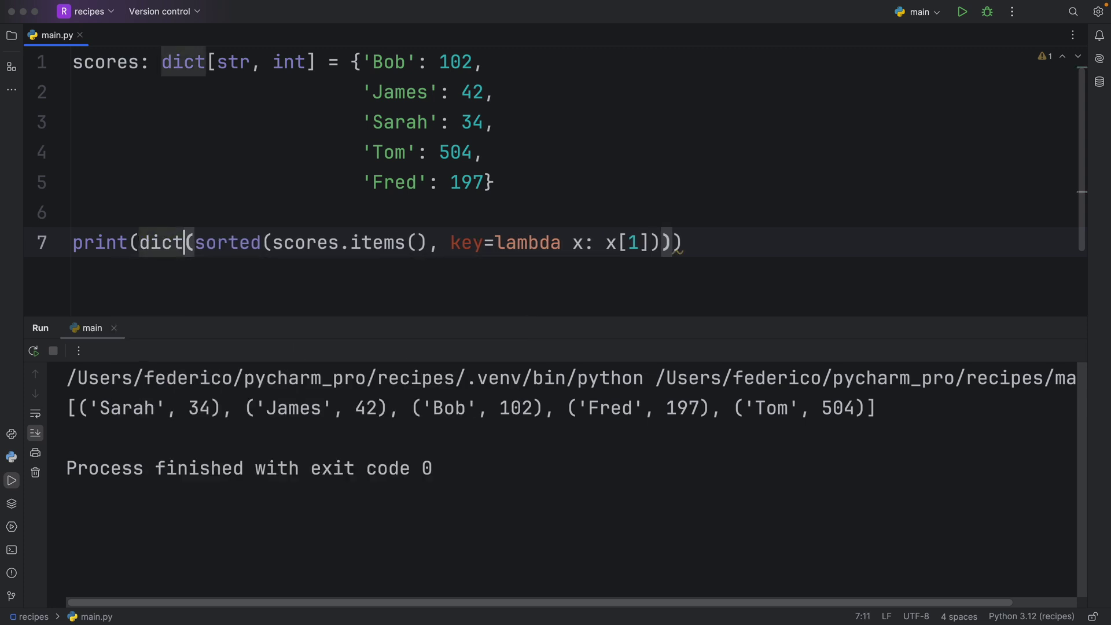
left_click(212, 269)
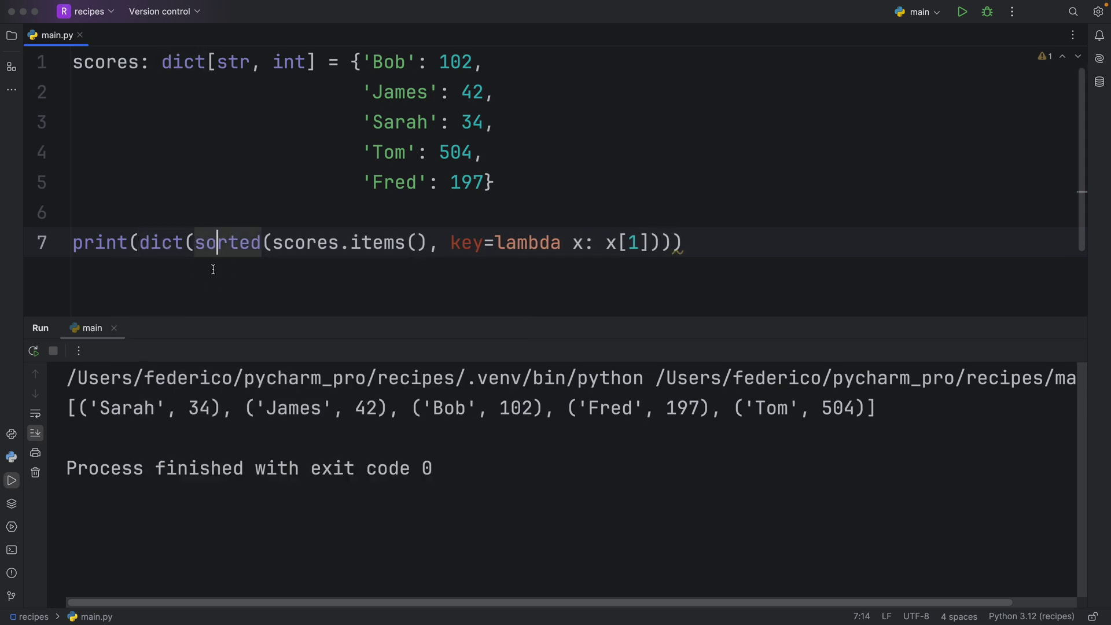
key("shift+F10")
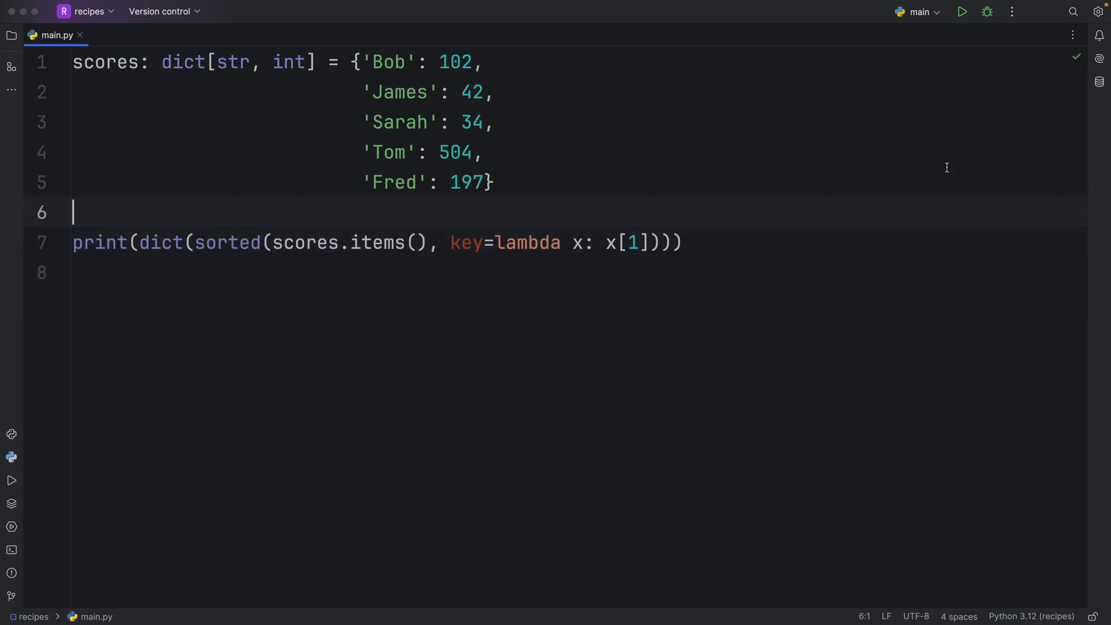
Step: Add a '# Python 3.7' comment and reverse=True to sorted, then run for descending scores
key("Return")
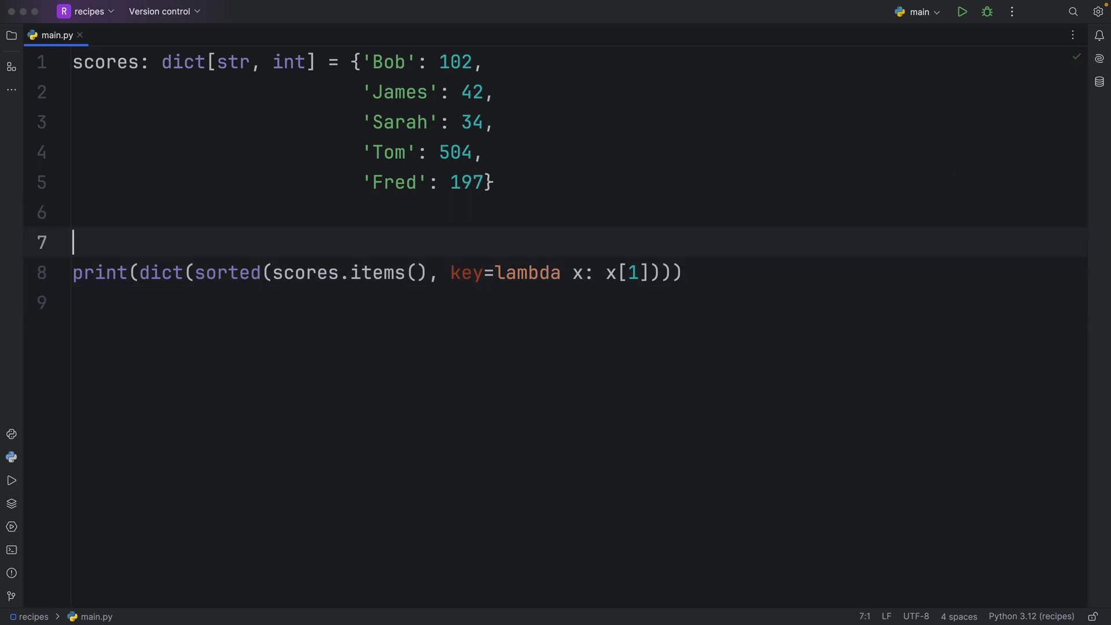
type("# ")
type("Python 3")
type(".7")
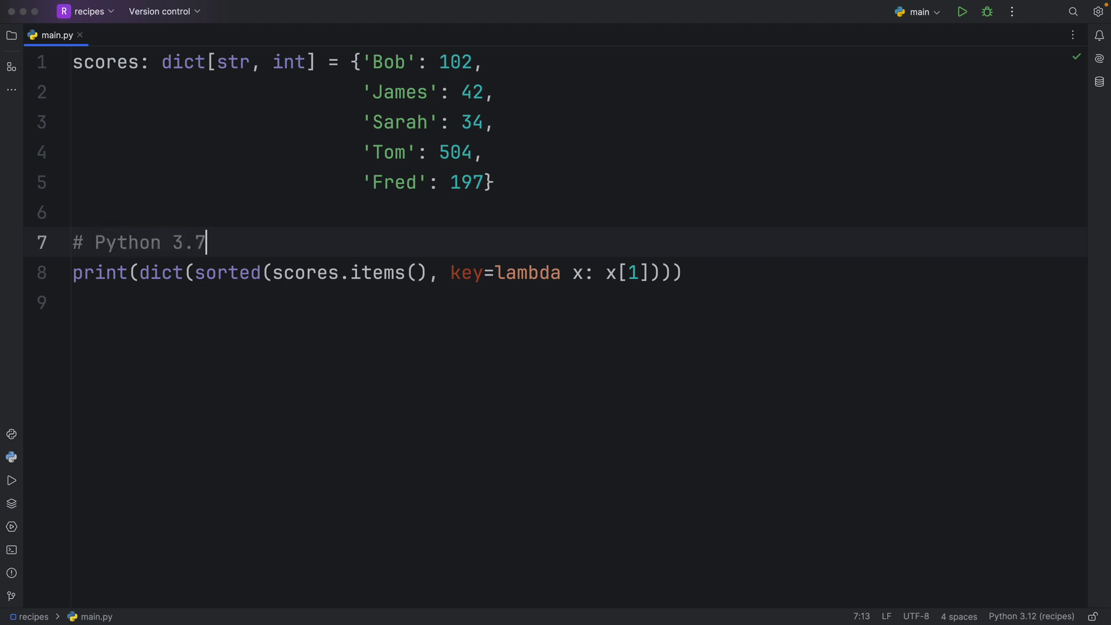
left_click(615, 302)
left_click(649, 272)
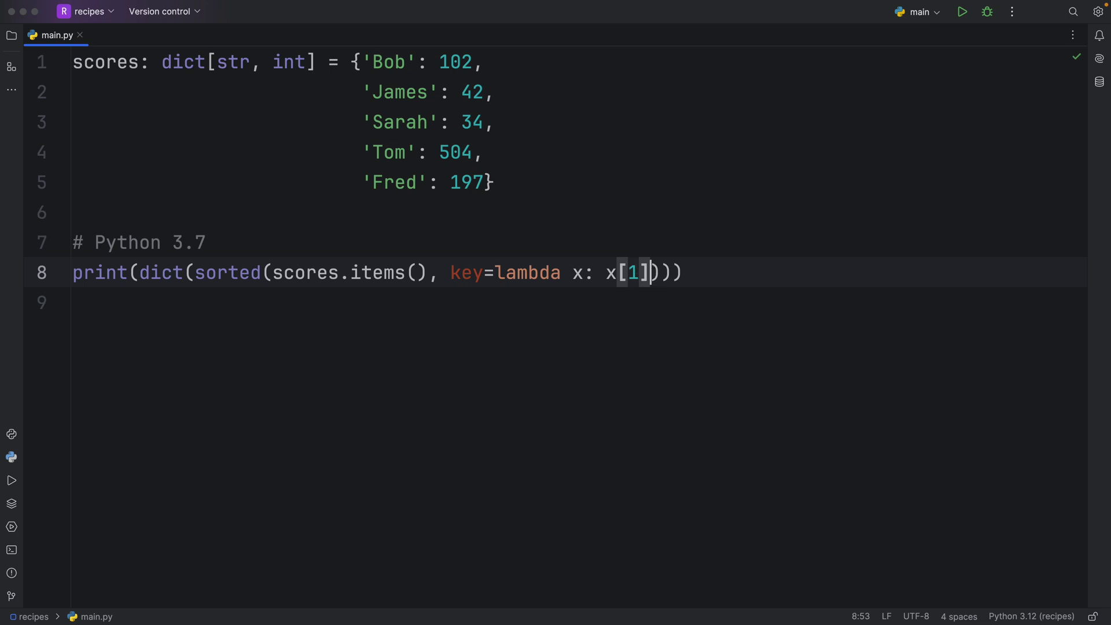
type(", rev")
key("Tab")
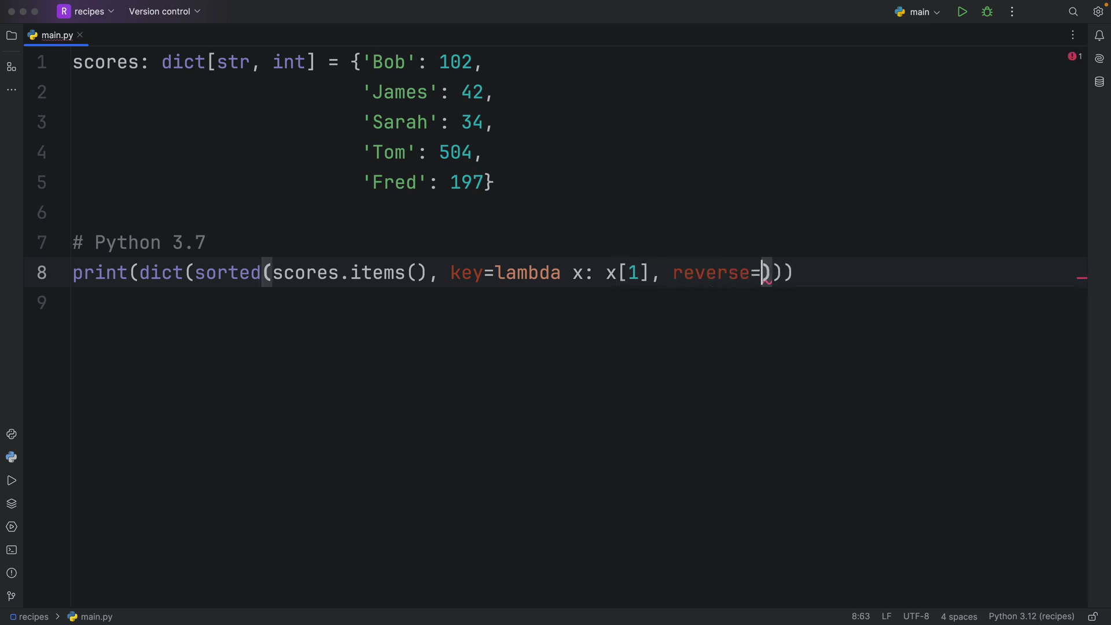
type("T")
key("Tab")
key("ctrl+shift+F10")
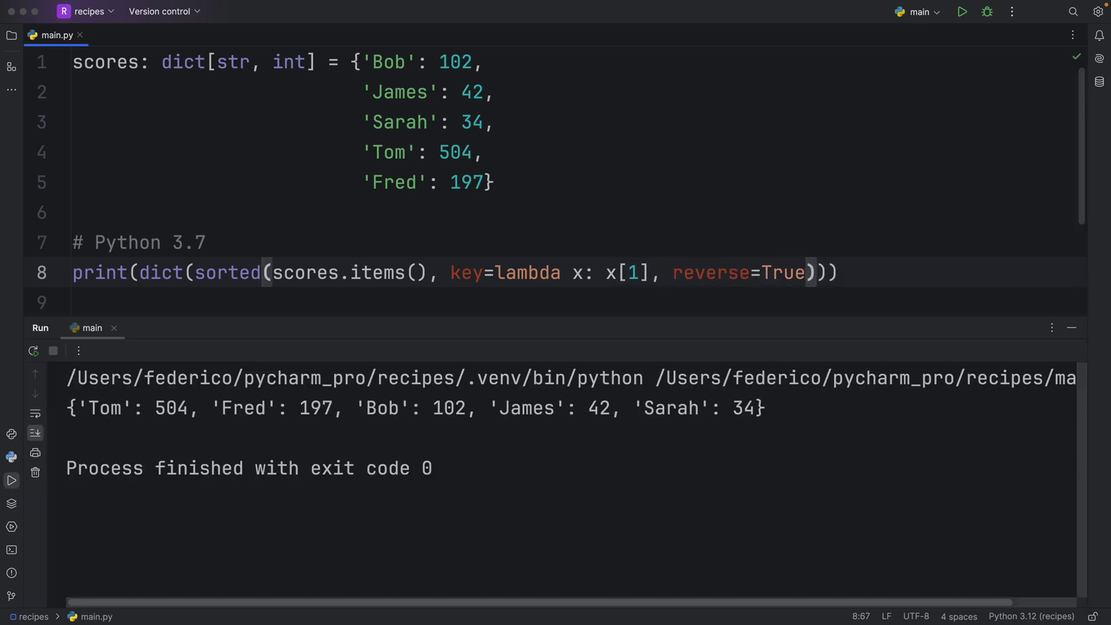